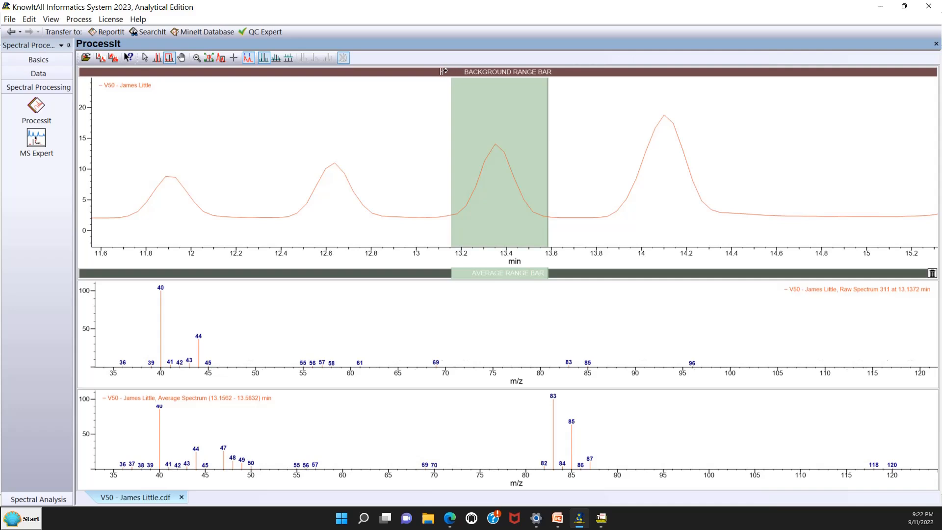
Step: Mark background ranges on both sides of the 13.36 min peak, at about 12.88–13.00 and 13.68–13.78 min, to subtract from its average spectrum
{"action": "left_click", "coordinate": [392, 71]}
{"action": "left_click_drag", "start_coordinate": [392, 71], "coordinate": [416, 71]}
{"action": "left_click", "coordinate": [568, 73]}
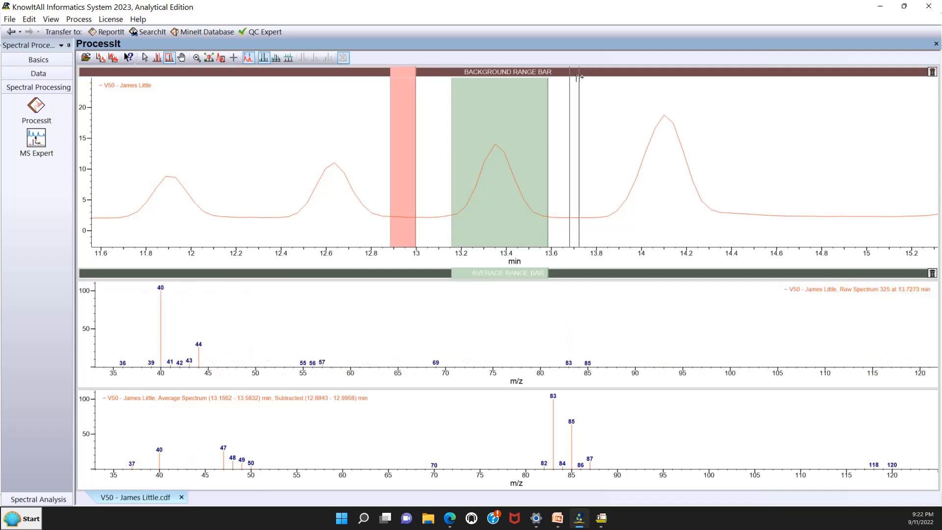
{"action": "left_click_drag", "start_coordinate": [568, 73], "coordinate": [592, 73]}
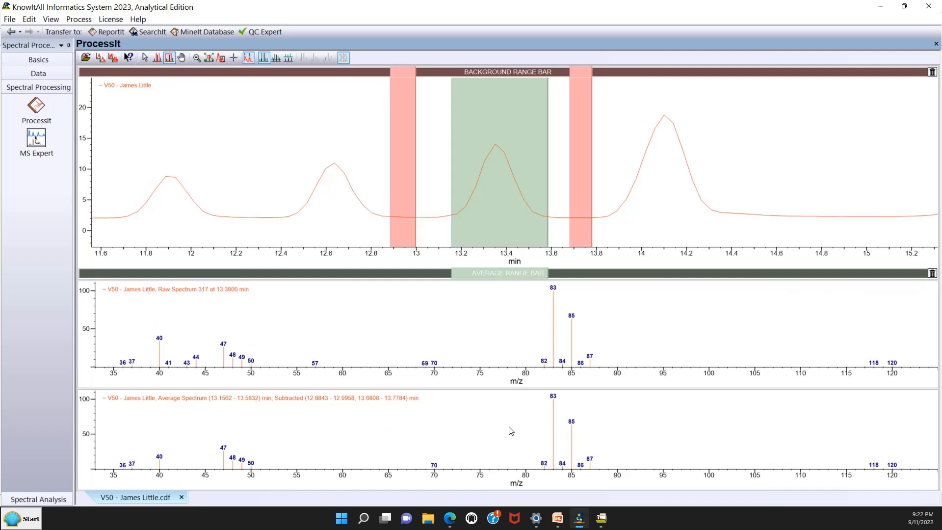
Step: Transfer the background-subtracted average spectrum from ProcessIt to NIST MS Search, and switch back to KnowItAll
{"action": "left_click", "coordinate": [29, 20]}
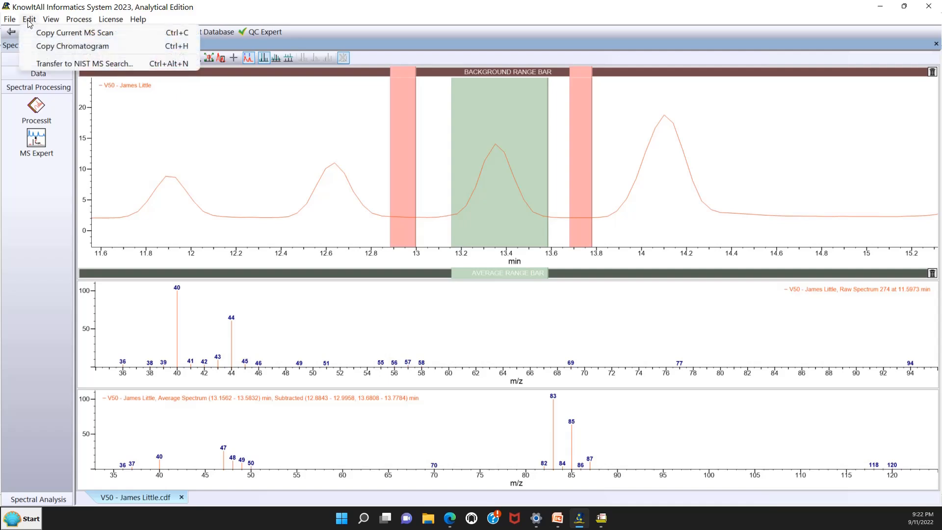
{"action": "left_click", "coordinate": [44, 68]}
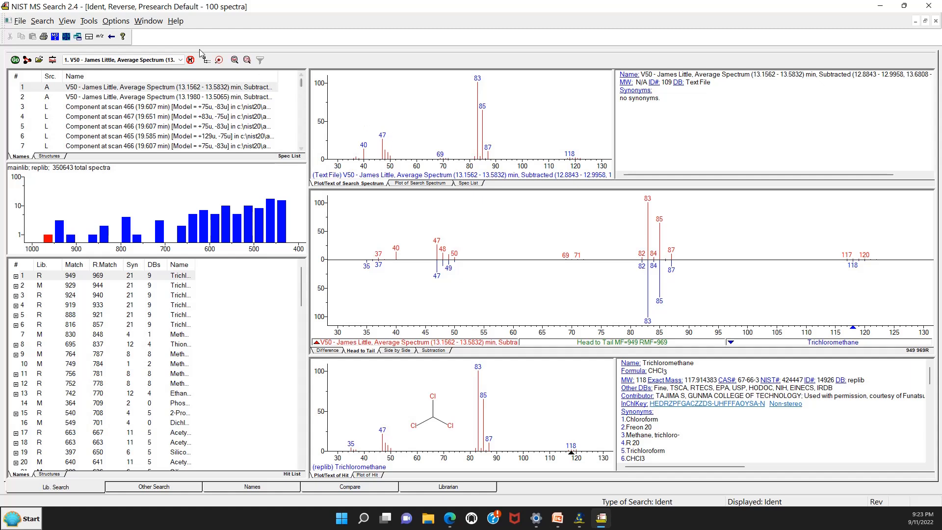
{"action": "left_click", "coordinate": [111, 39]}
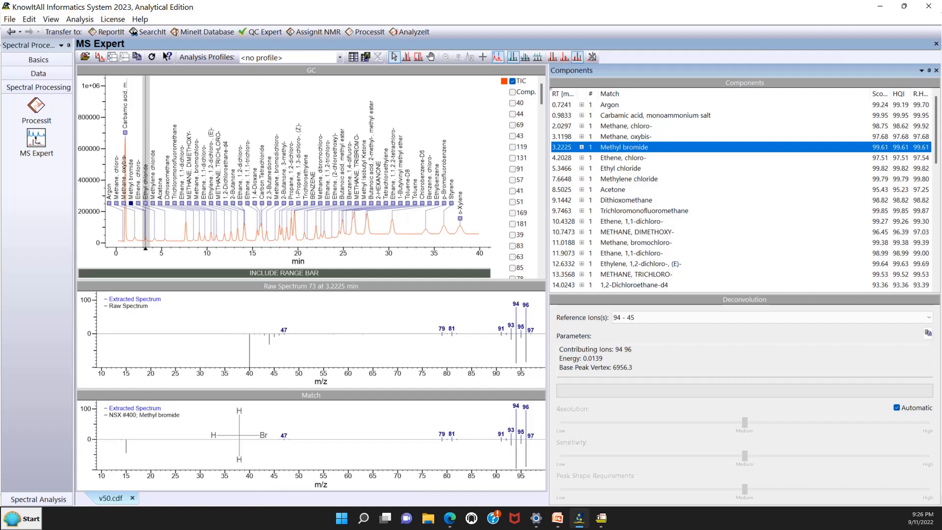
Step: Transfer the extracted spectrum of the methyl bromide component at 3.2225 min from MS Expert to NIST MS Search
{"action": "left_click", "coordinate": [30, 131]}
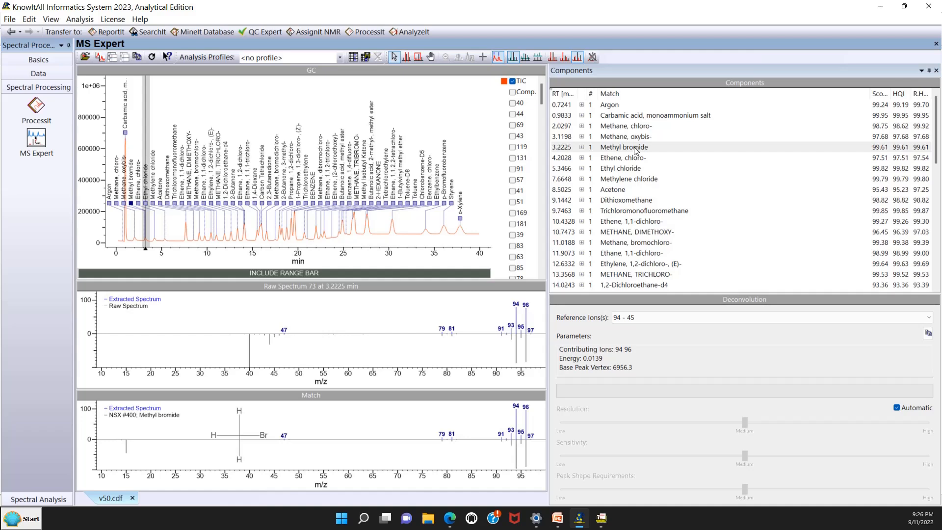
{"action": "left_click", "coordinate": [626, 149]}
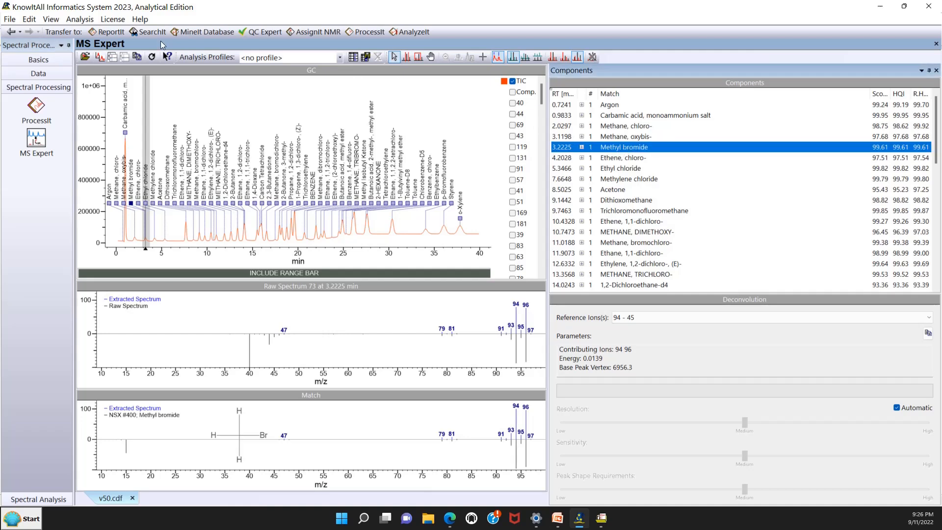
{"action": "left_click", "coordinate": [80, 20]}
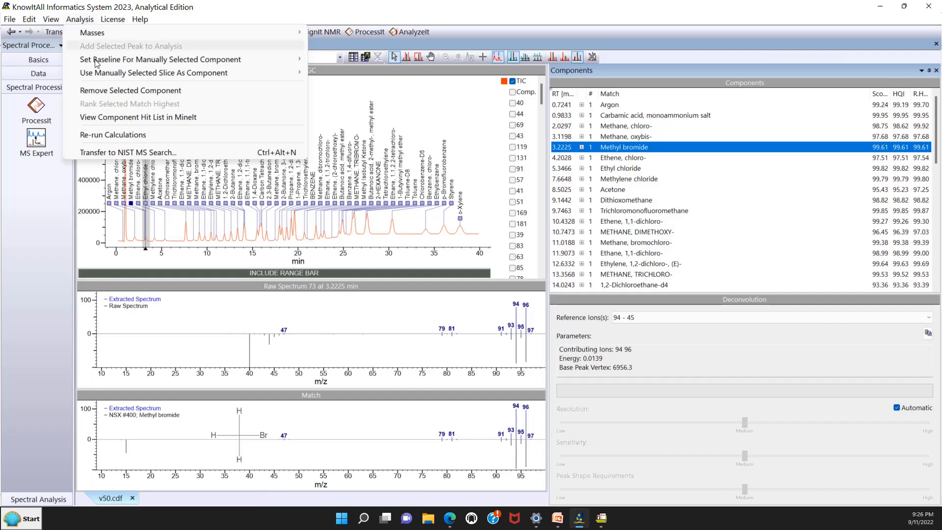
{"action": "left_click", "coordinate": [105, 152]}
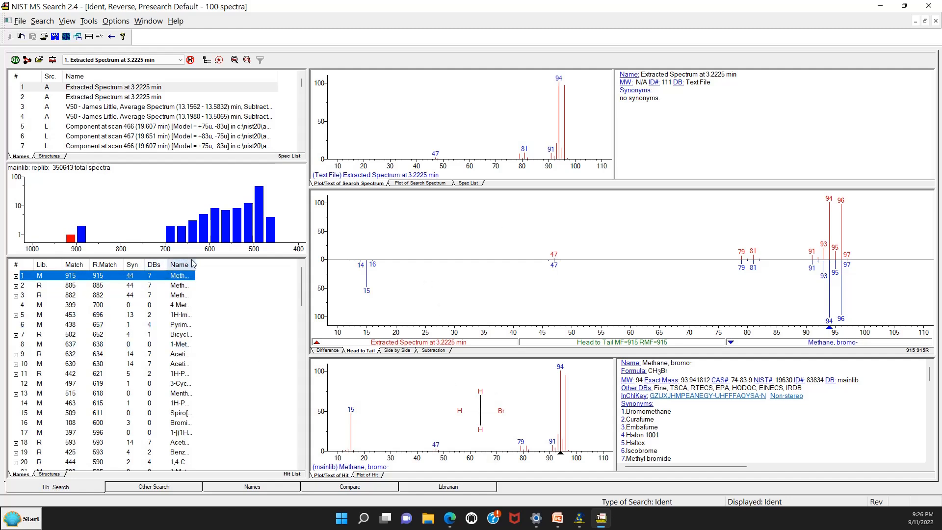
Step: Widen the hit list's Name column to show the full compound names, and switch back to KnowItAll
{"action": "left_click_drag", "start_coordinate": [195, 265], "coordinate": [235, 266]}
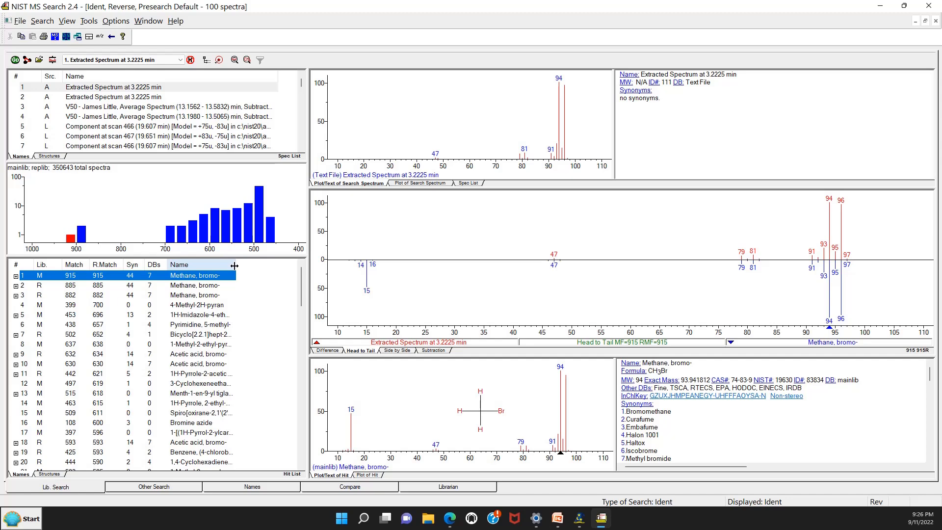
{"action": "left_click", "coordinate": [112, 38]}
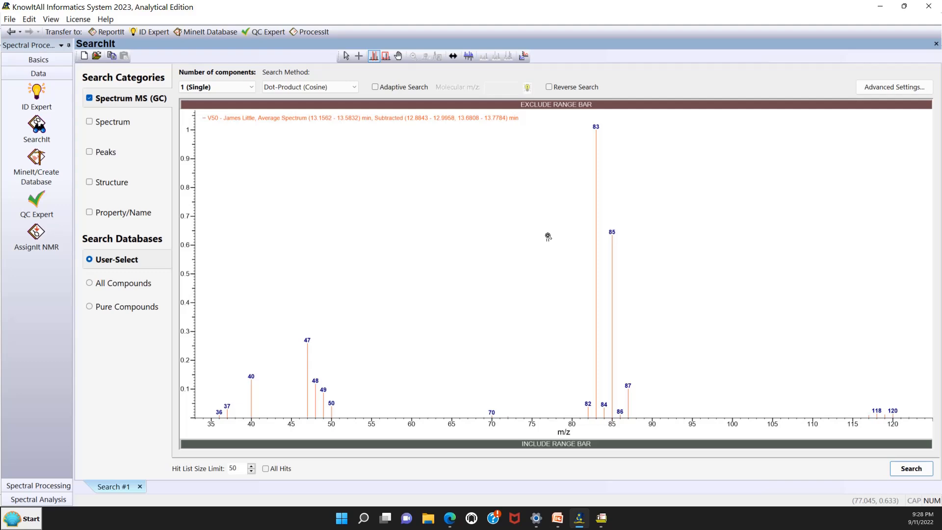
Step: Transfer the subtracted average spectrum loaded in SearchIt to NIST MS Search, and switch back to KnowItAll
{"action": "left_click", "coordinate": [52, 20]}
{"action": "mouse_move", "coordinate": [31, 22]}
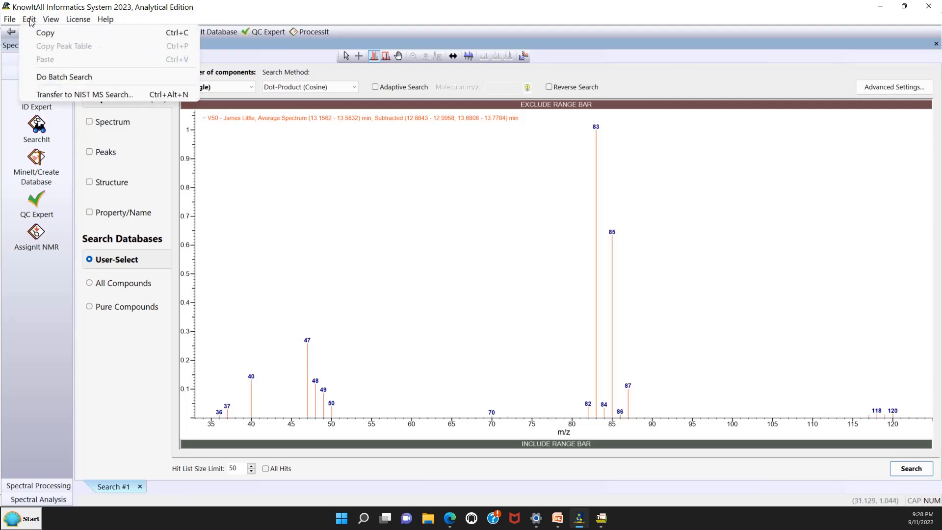
{"action": "left_click", "coordinate": [47, 95]}
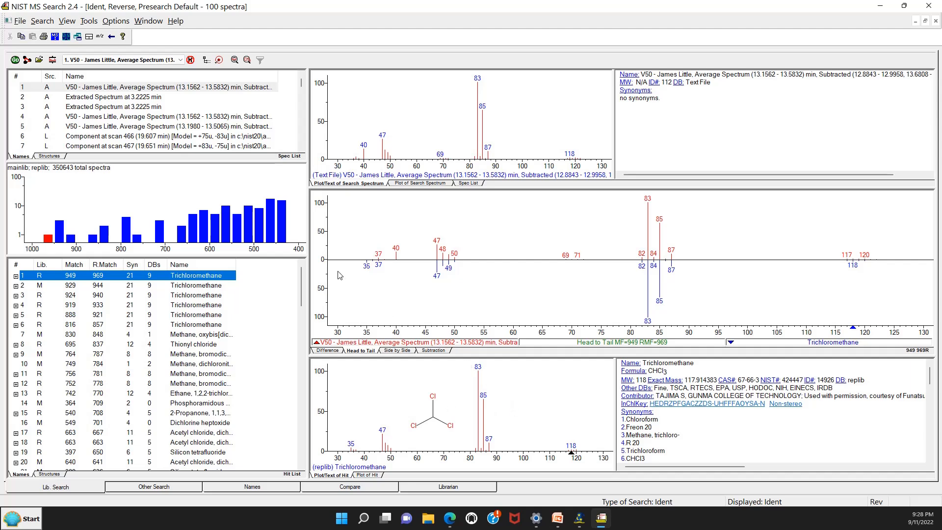
{"action": "left_click", "coordinate": [112, 38]}
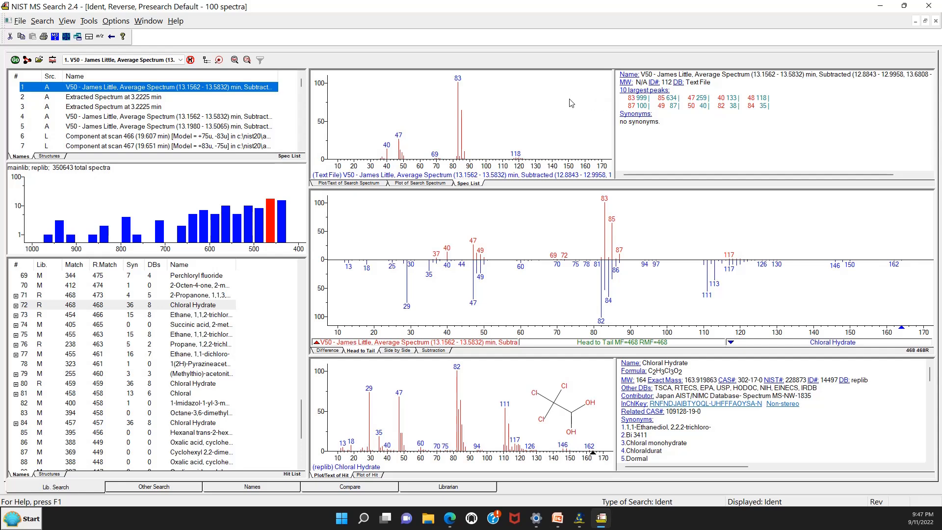
Step: Export the first spectrum in the NIST spectrum list as NIST text file jltest6.MSP in the Desktop temp folder
{"action": "right_click", "coordinate": [165, 92]}
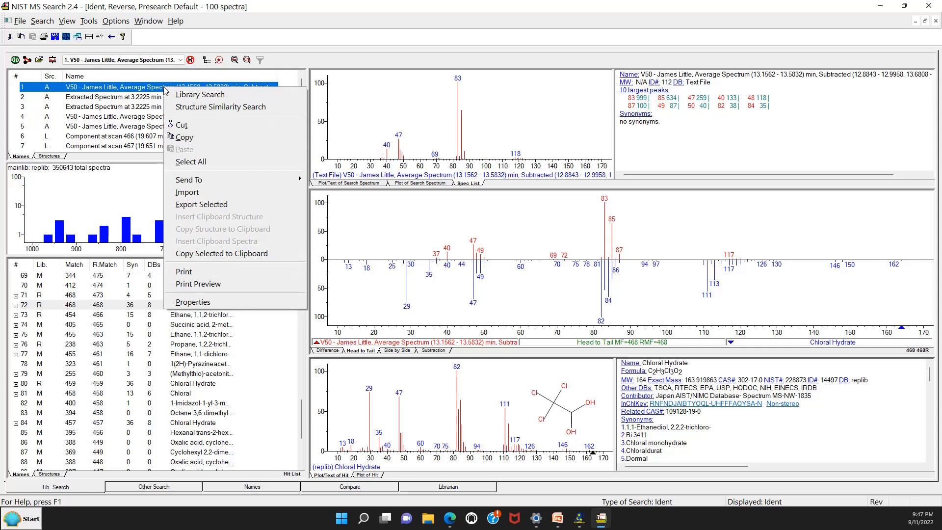
{"action": "left_click", "coordinate": [195, 204]}
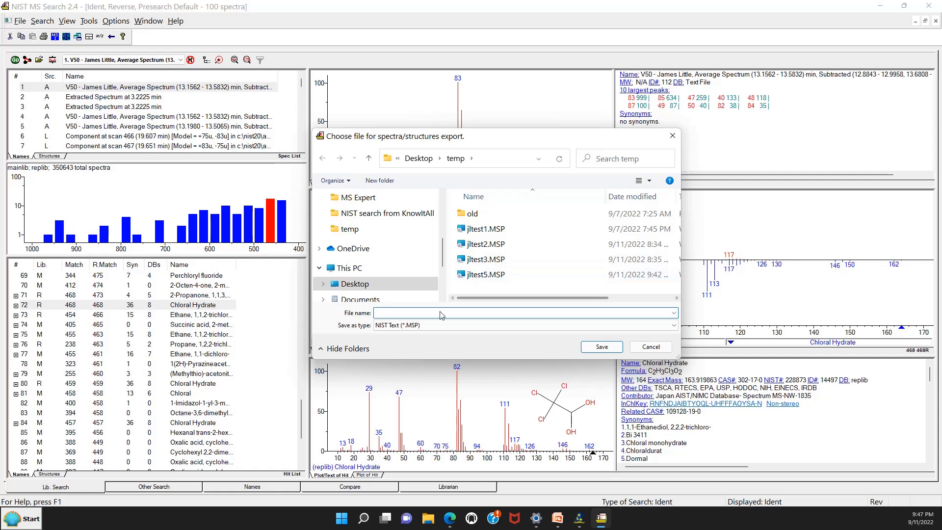
{"action": "left_click", "coordinate": [484, 275]}
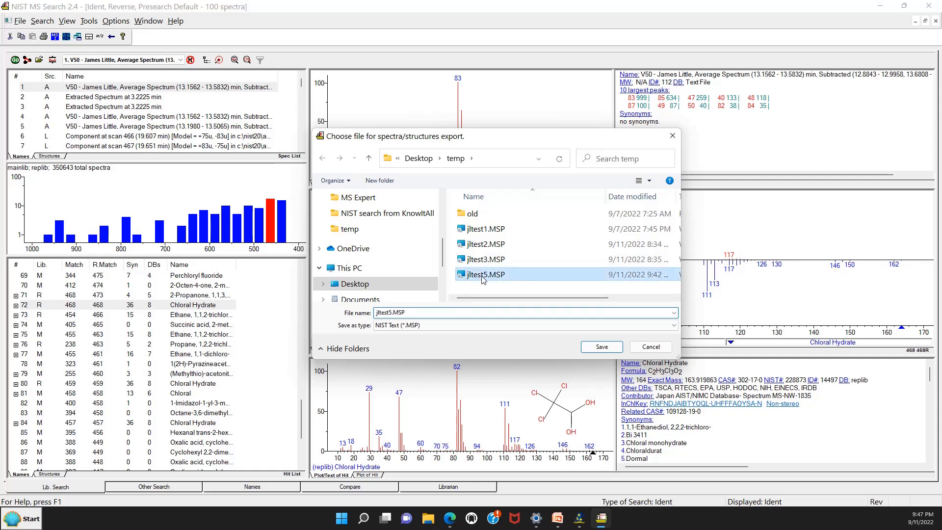
{"action": "left_click", "coordinate": [392, 312]}
{"action": "left_click", "coordinate": [391, 313]}
{"action": "key", "text": "BackSpace"}
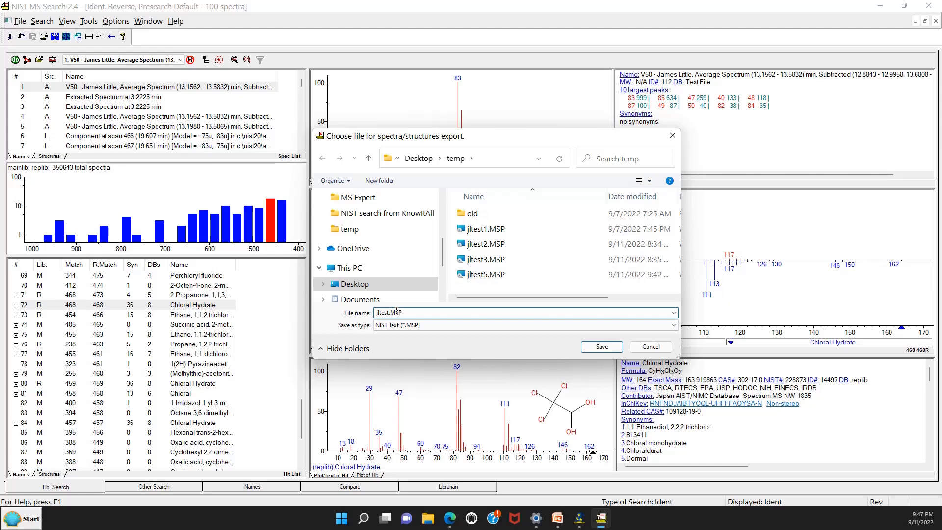
{"action": "type", "text": "6"}
{"action": "left_click", "coordinate": [599, 348]}
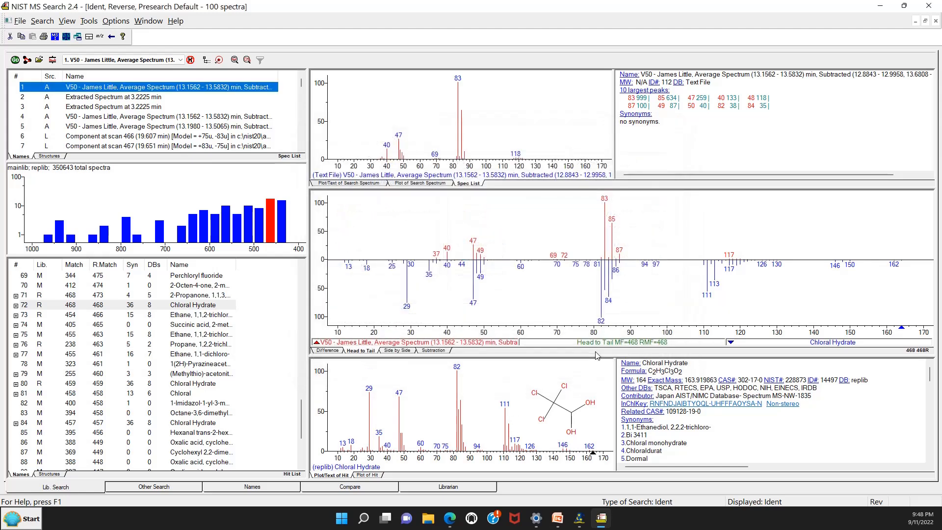
Step: Switch to File Explorer and open the temp folder on the Desktop
{"action": "left_click", "coordinate": [431, 519]}
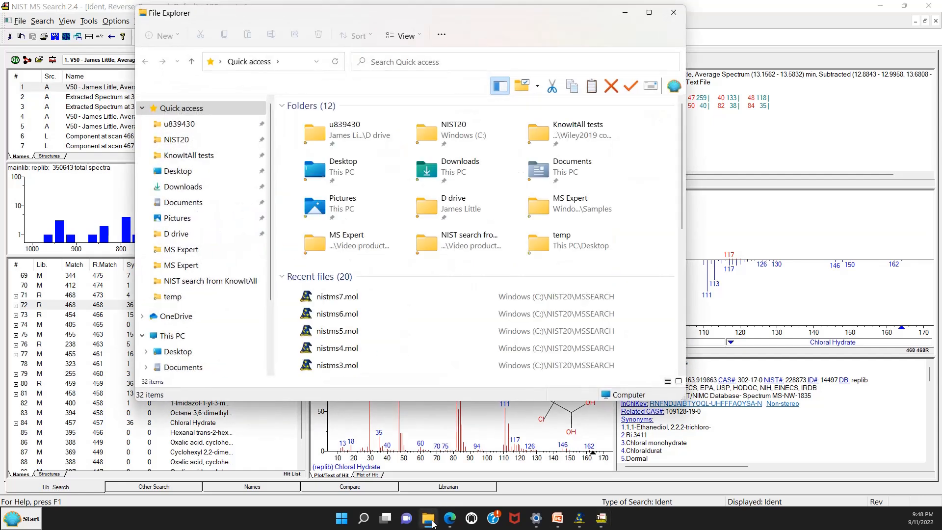
{"action": "left_click", "coordinate": [345, 163]}
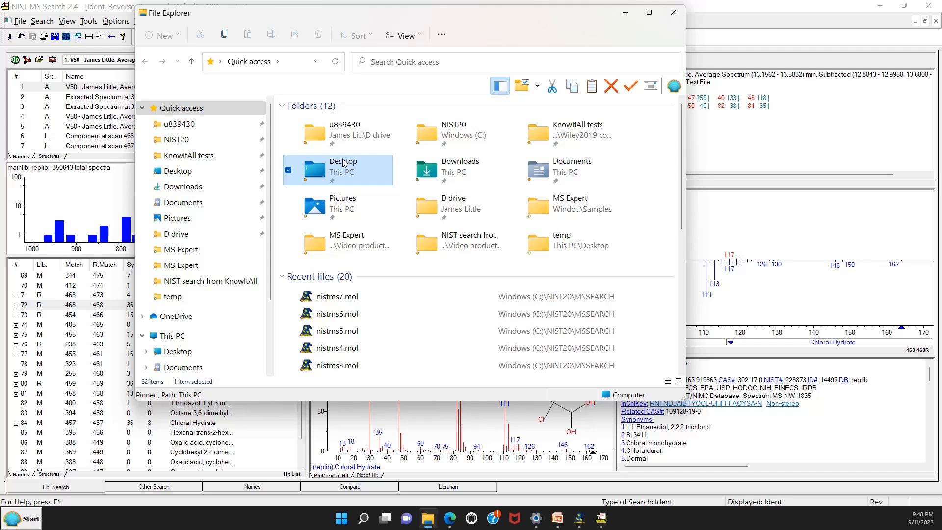
{"action": "double_click", "coordinate": [344, 163]}
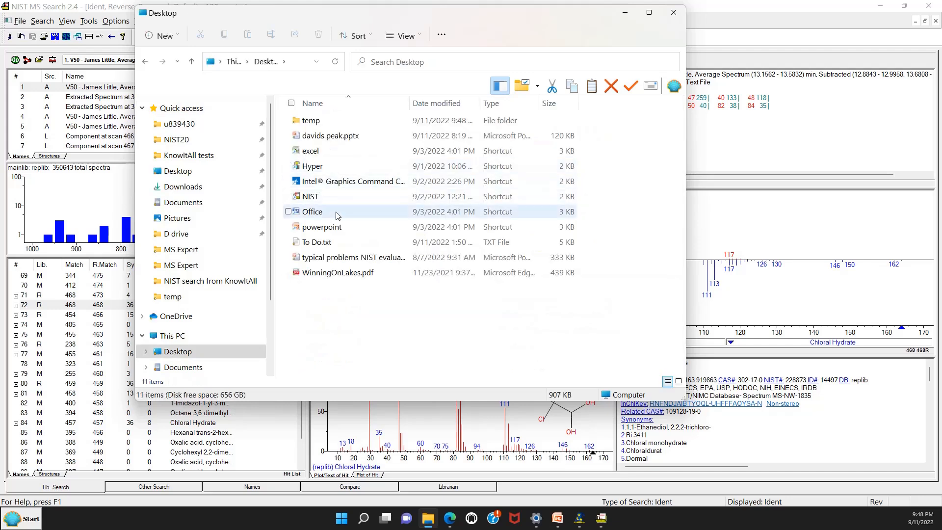
{"action": "double_click", "coordinate": [309, 121]}
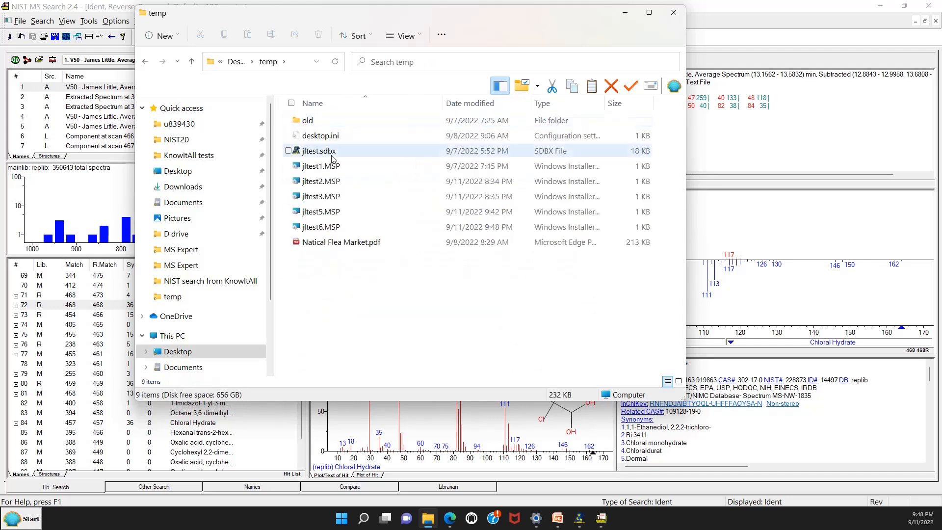
Step: Open jltest6.MSP in Notepad to examine its name and peak list, and close the file and the folder window
{"action": "left_click", "coordinate": [329, 231]}
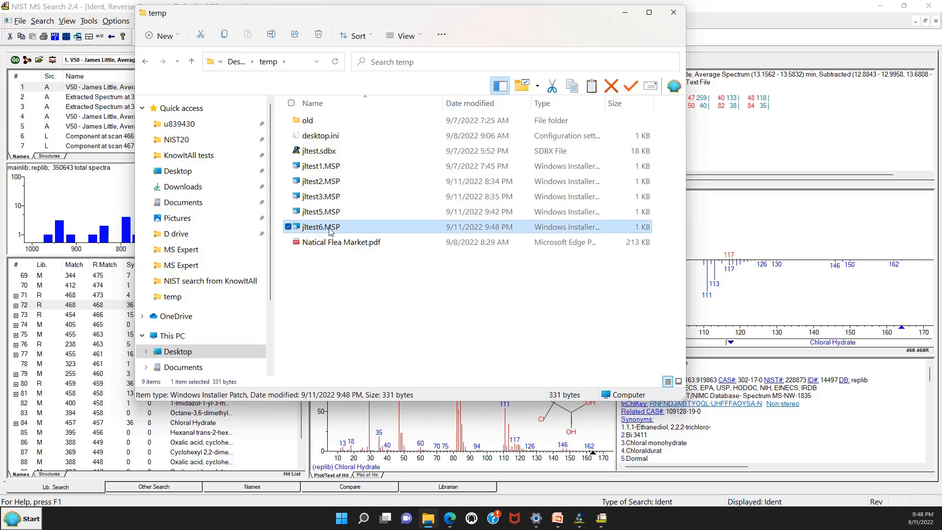
{"action": "double_click", "coordinate": [354, 227]}
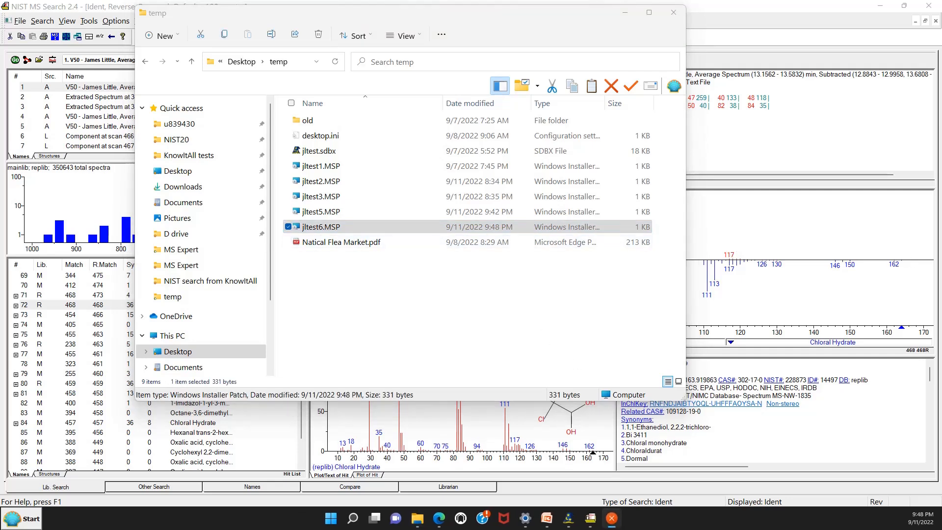
{"action": "right_click", "coordinate": [346, 230]}
{"action": "mouse_move", "coordinate": [374, 275]}
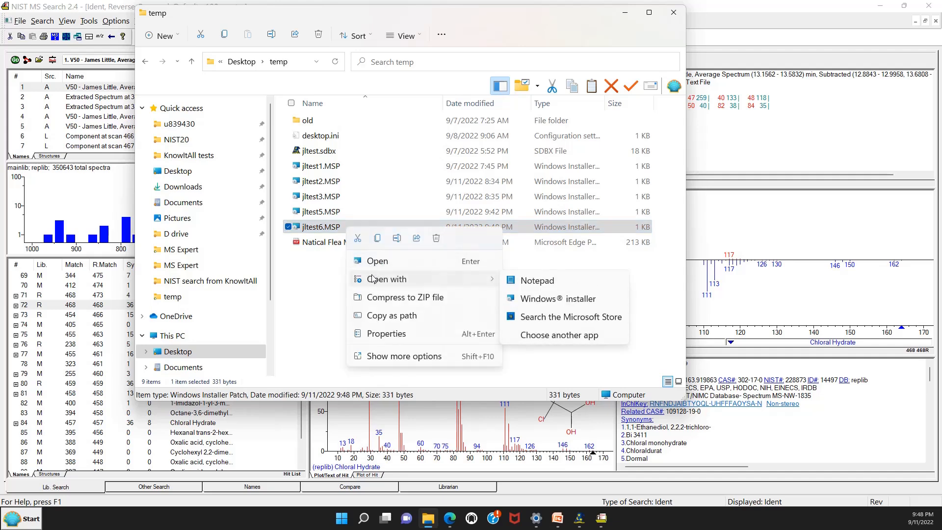
{"action": "left_click", "coordinate": [546, 286]}
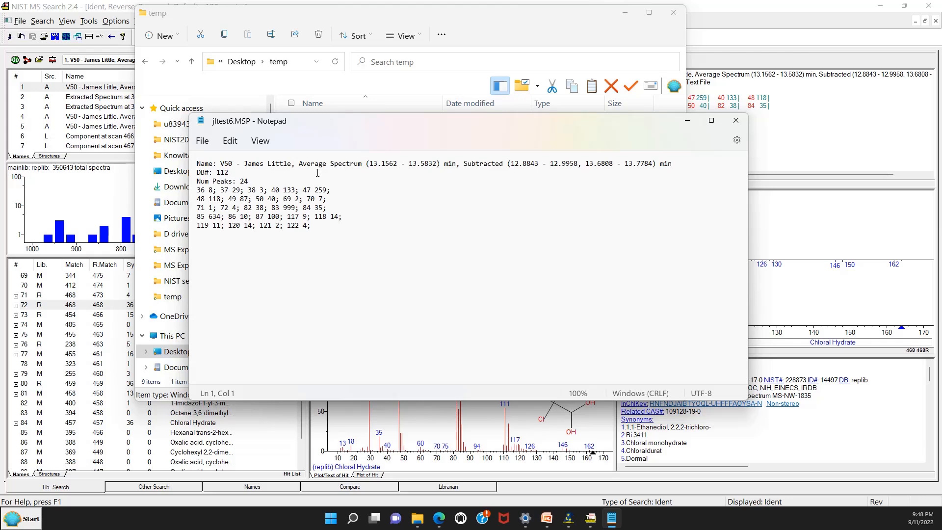
{"action": "left_click", "coordinate": [739, 122]}
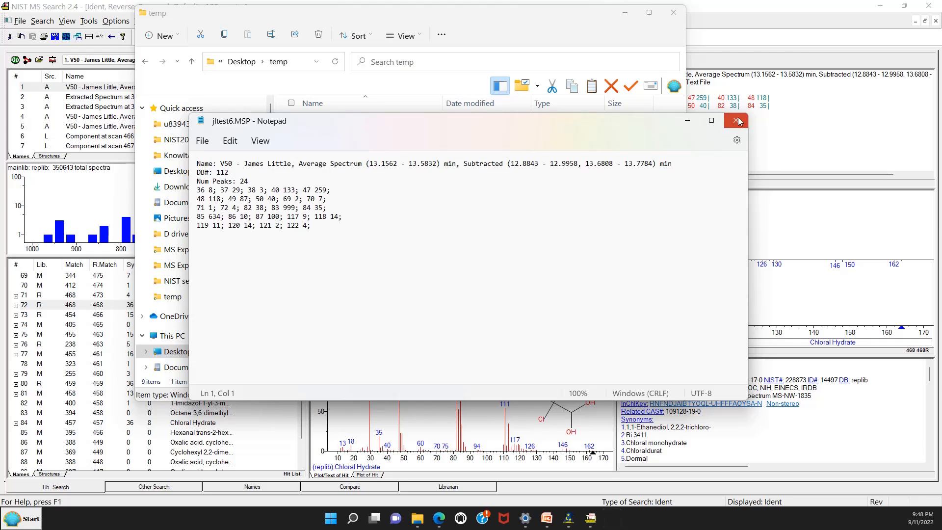
{"action": "left_click", "coordinate": [673, 12]}
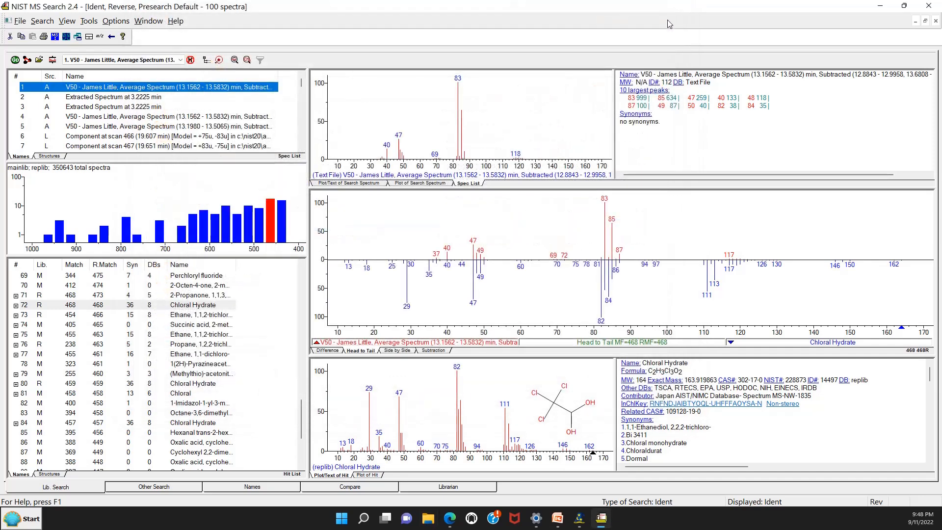
Step: Switch to KnowItAll, load jltest6.MSP into SearchIt as a new search, and run that search
{"action": "left_click", "coordinate": [579, 521]}
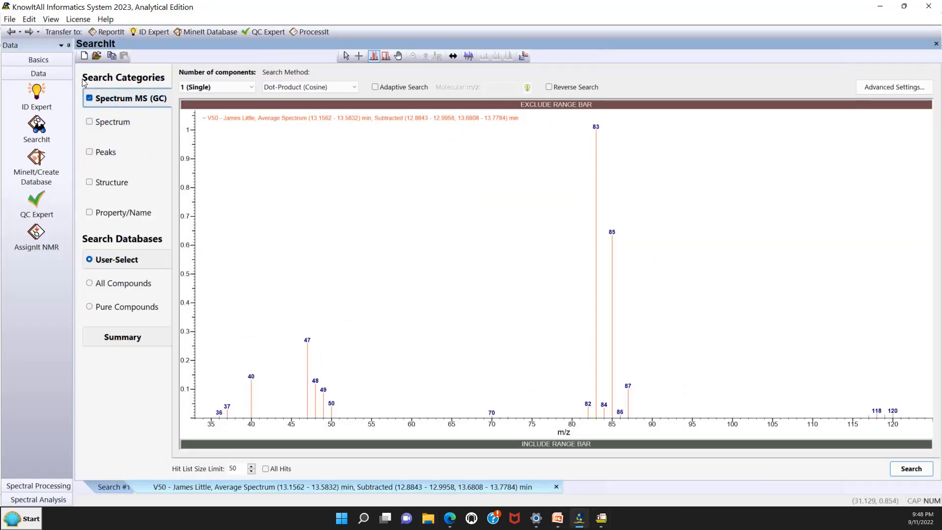
{"action": "left_click", "coordinate": [14, 21]}
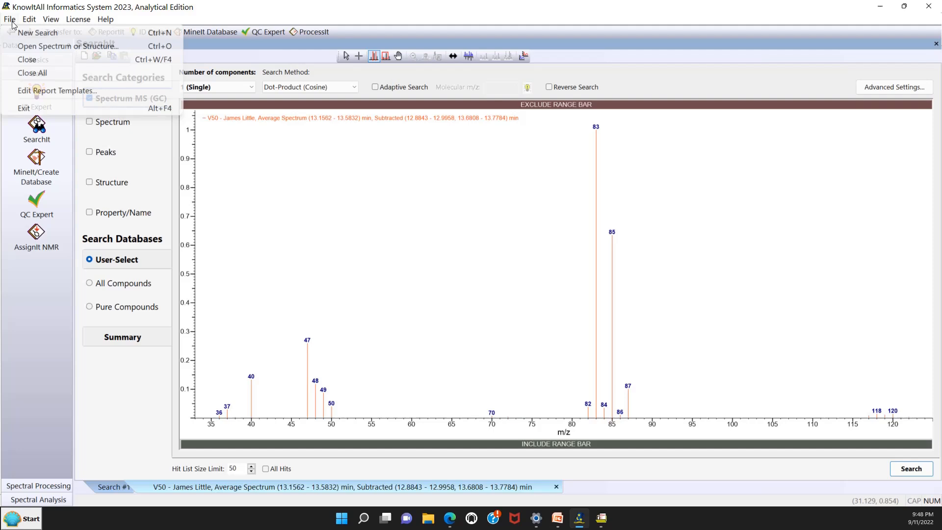
{"action": "left_click", "coordinate": [22, 47]}
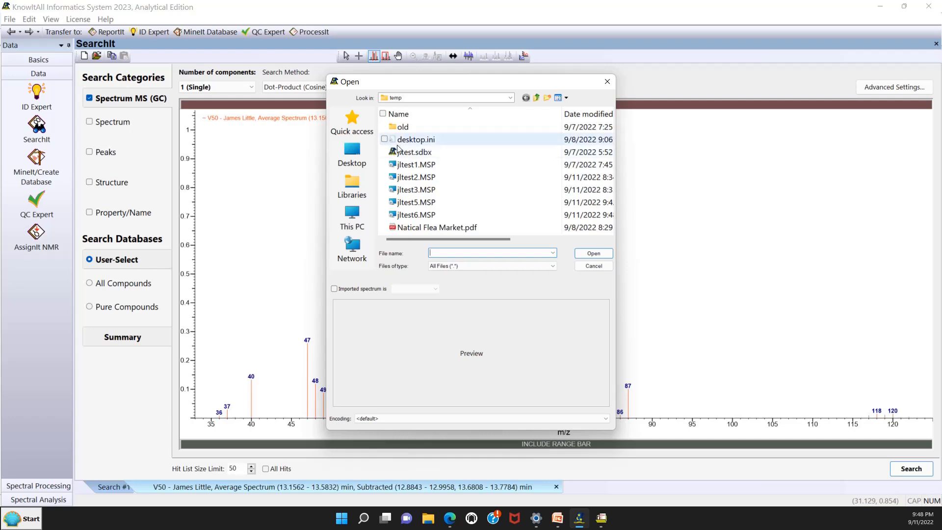
{"action": "left_click", "coordinate": [434, 216]}
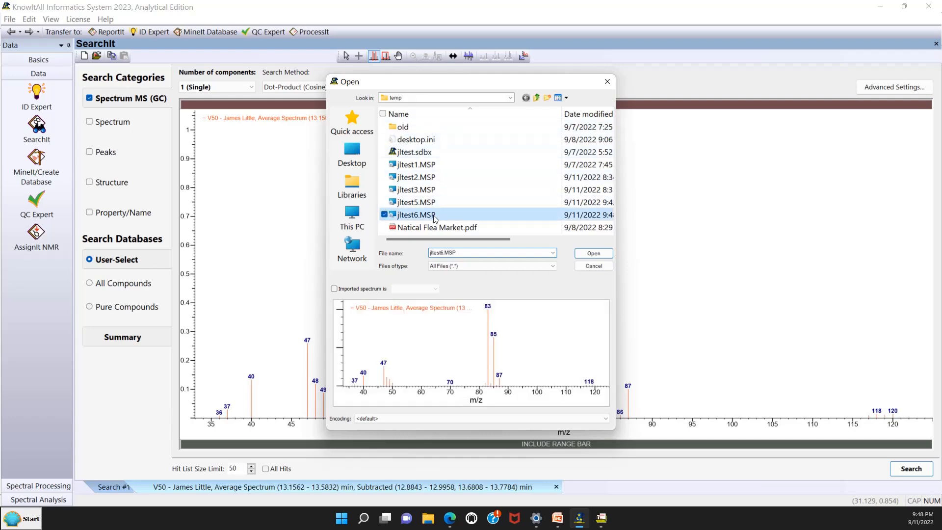
{"action": "left_click", "coordinate": [590, 256]}
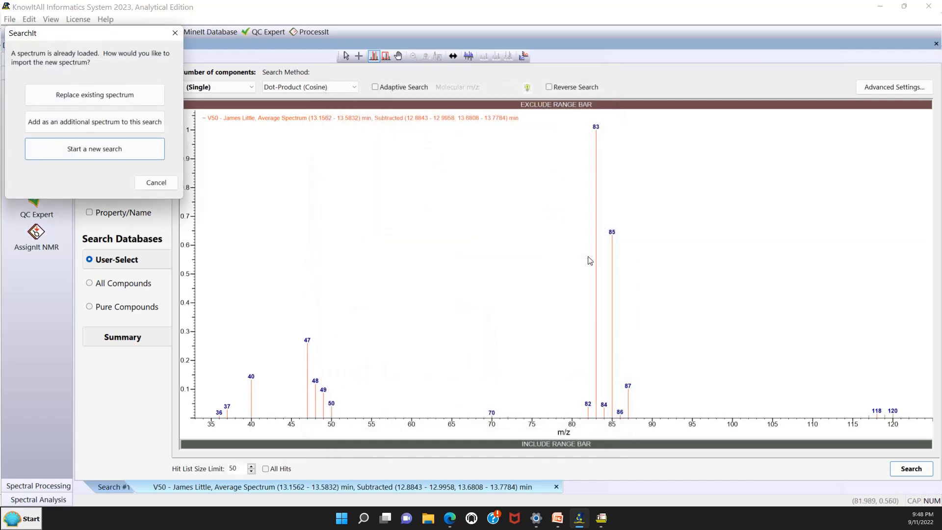
{"action": "left_click", "coordinate": [115, 153]}
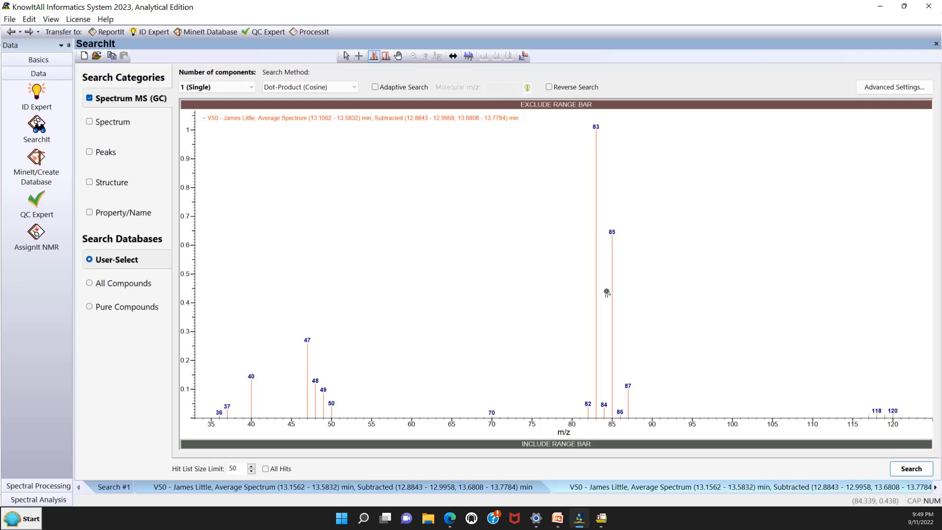
{"action": "left_click", "coordinate": [911, 469]}
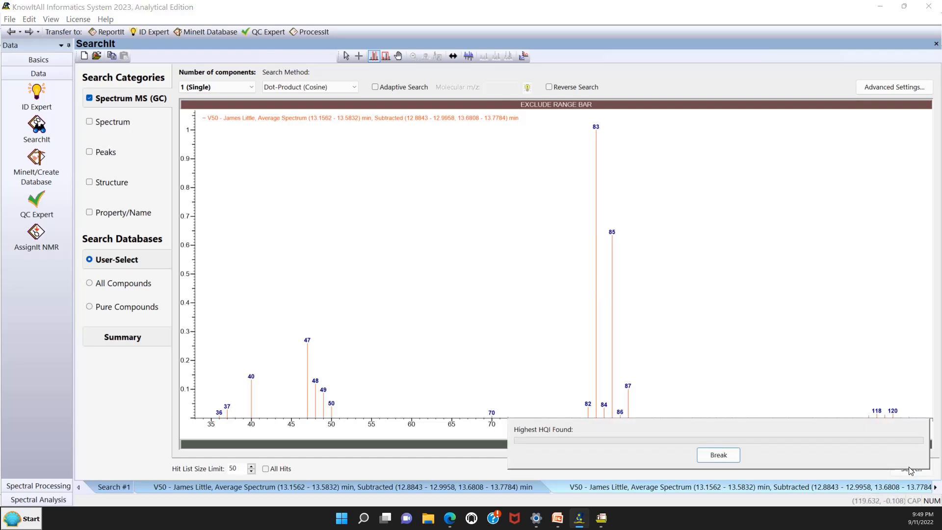